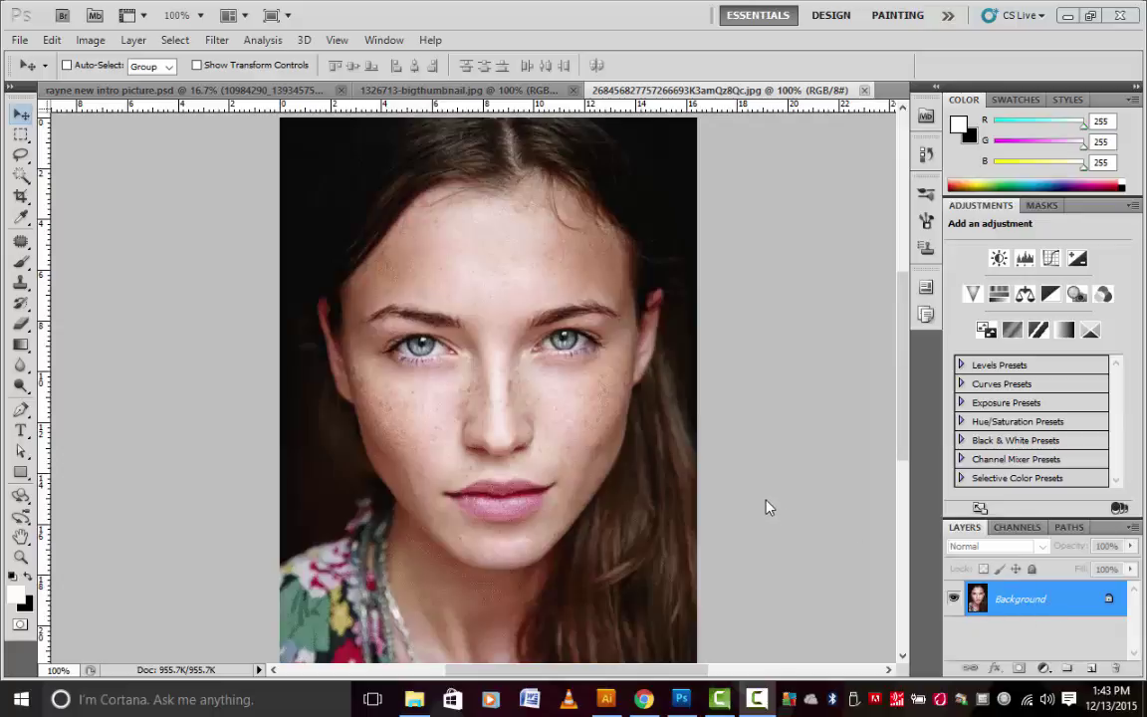
Choose the Patch Tool from the healing tools group, with patch mode set to Source.
{"action": "scroll", "coordinate": [764, 508], "scroll_direction": "up", "scroll_amount": 1}
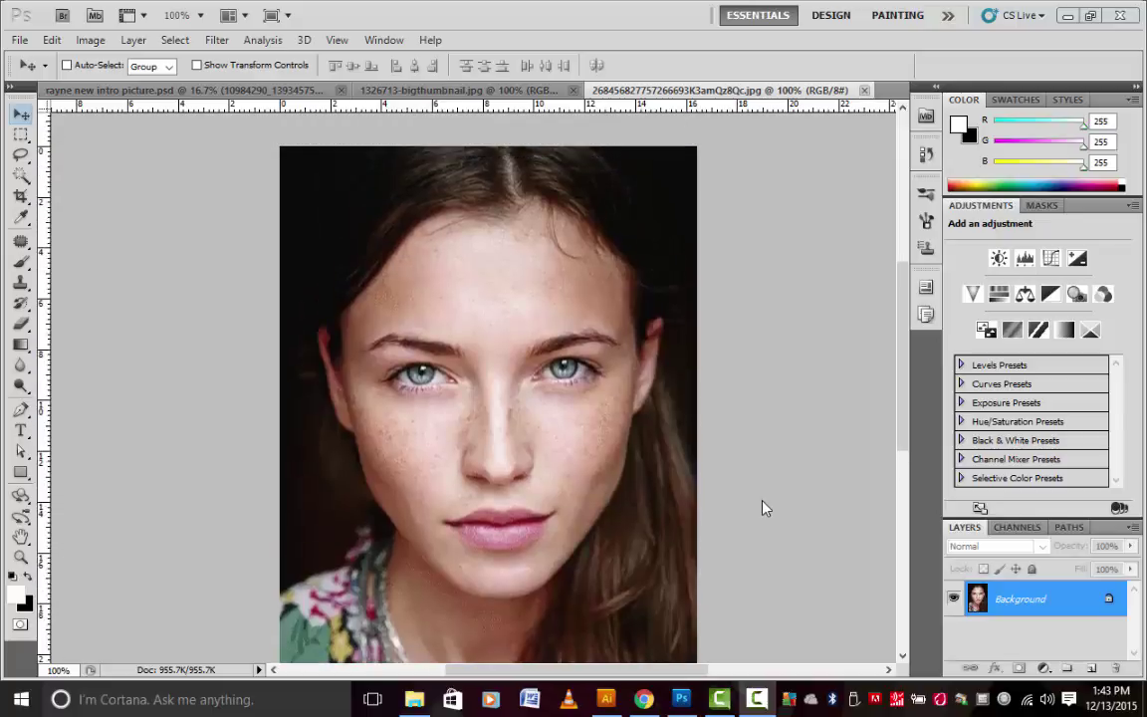
{"action": "scroll", "coordinate": [758, 503], "scroll_direction": "down", "scroll_amount": 1}
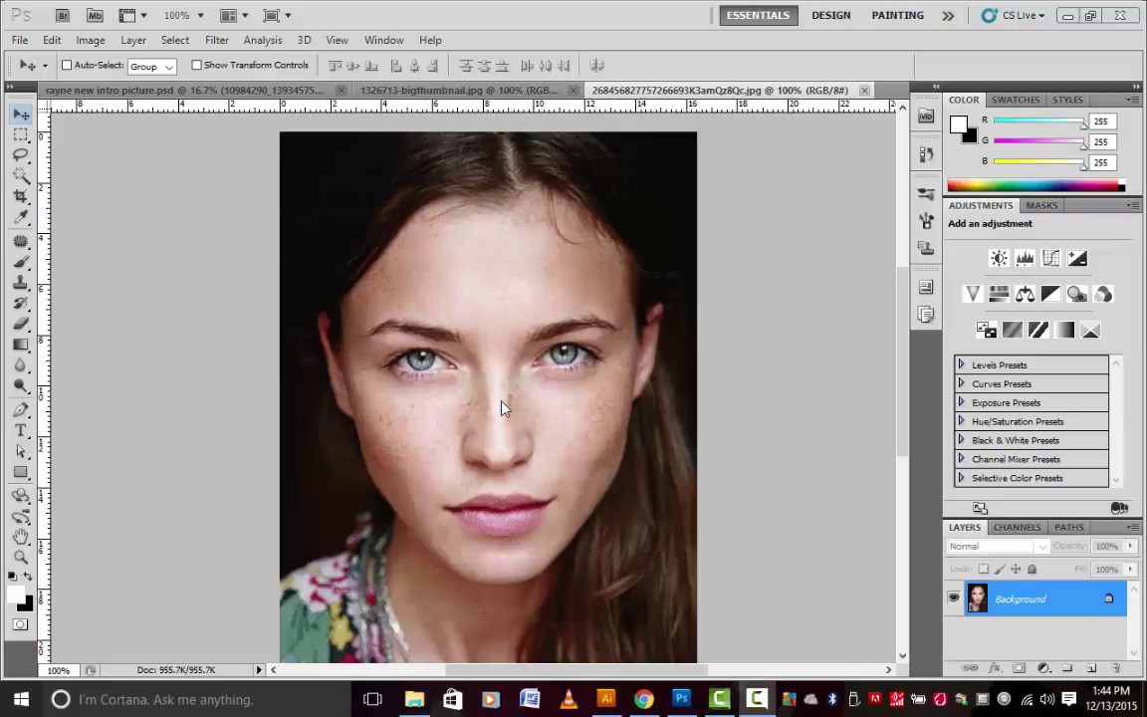
{"action": "left_click", "coordinate": [18, 244]}
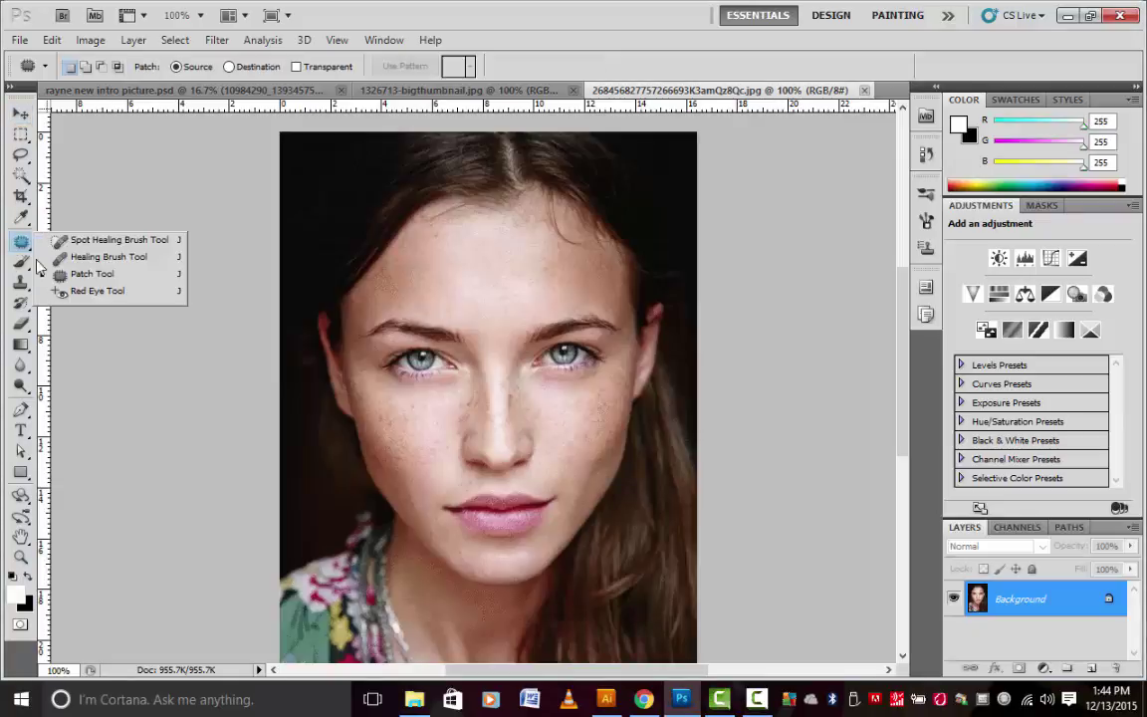
{"action": "left_click", "coordinate": [90, 273]}
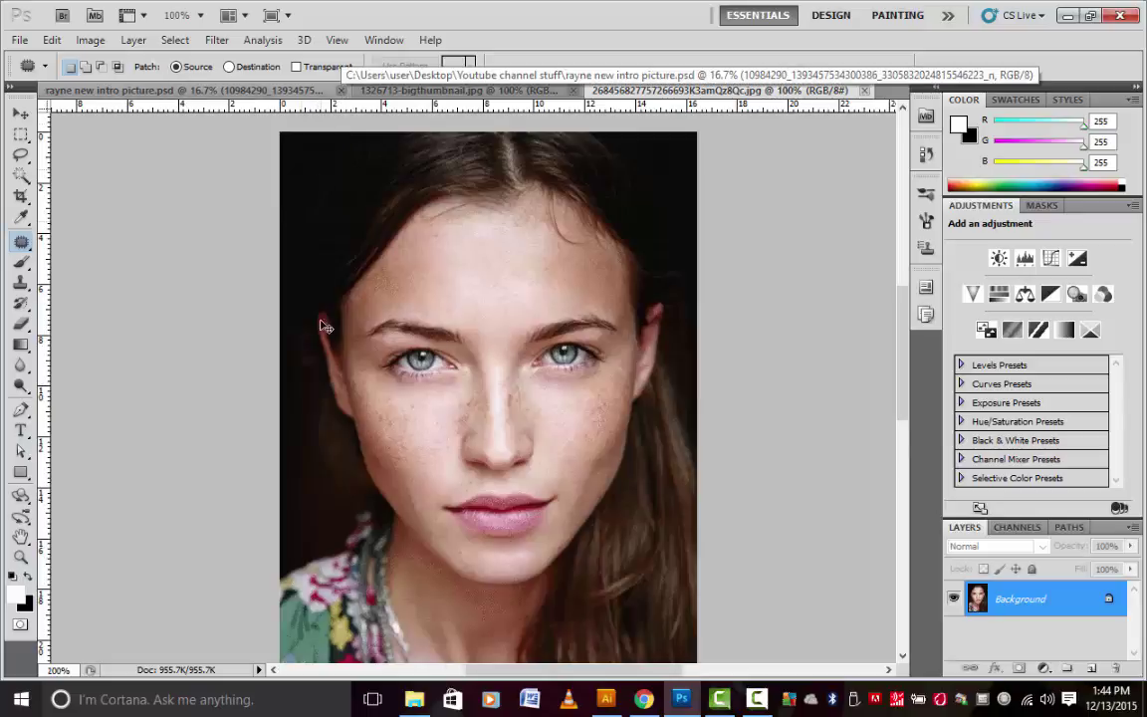
Zoom the portrait to 200% and bring the nose and lips into view.
{"action": "key", "text": "ctrl+plus"}
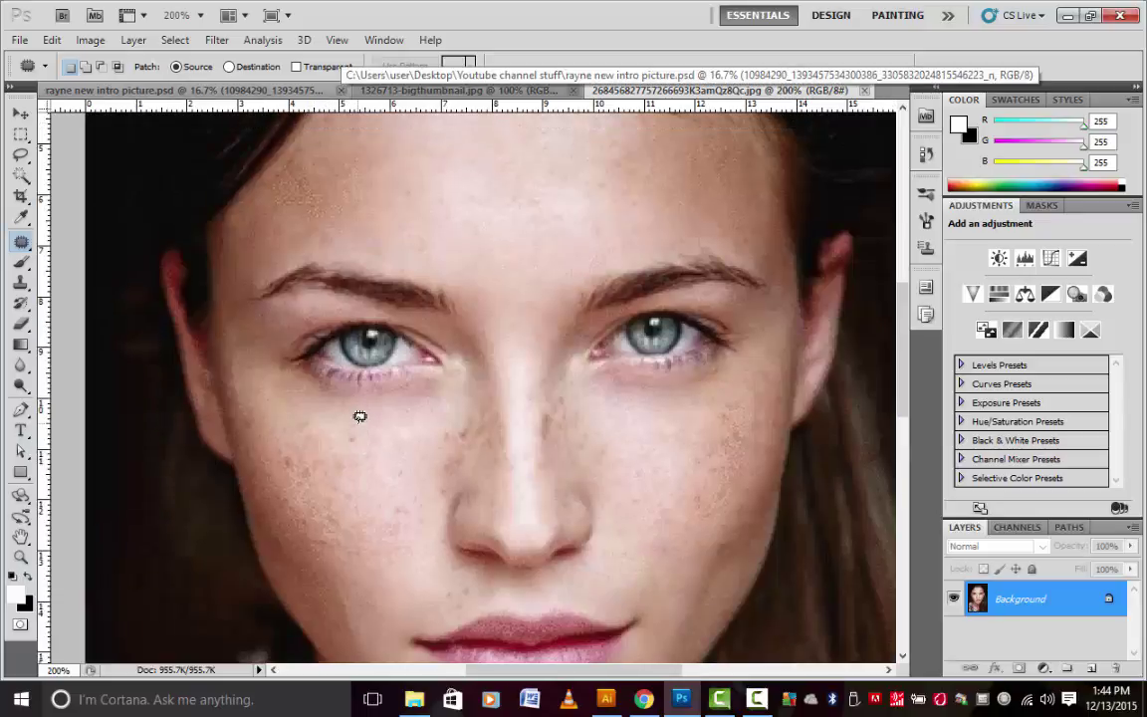
{"action": "scroll", "coordinate": [359, 416], "scroll_direction": "up", "scroll_amount": 3}
{"action": "scroll", "coordinate": [359, 417], "scroll_direction": "down", "scroll_amount": 5}
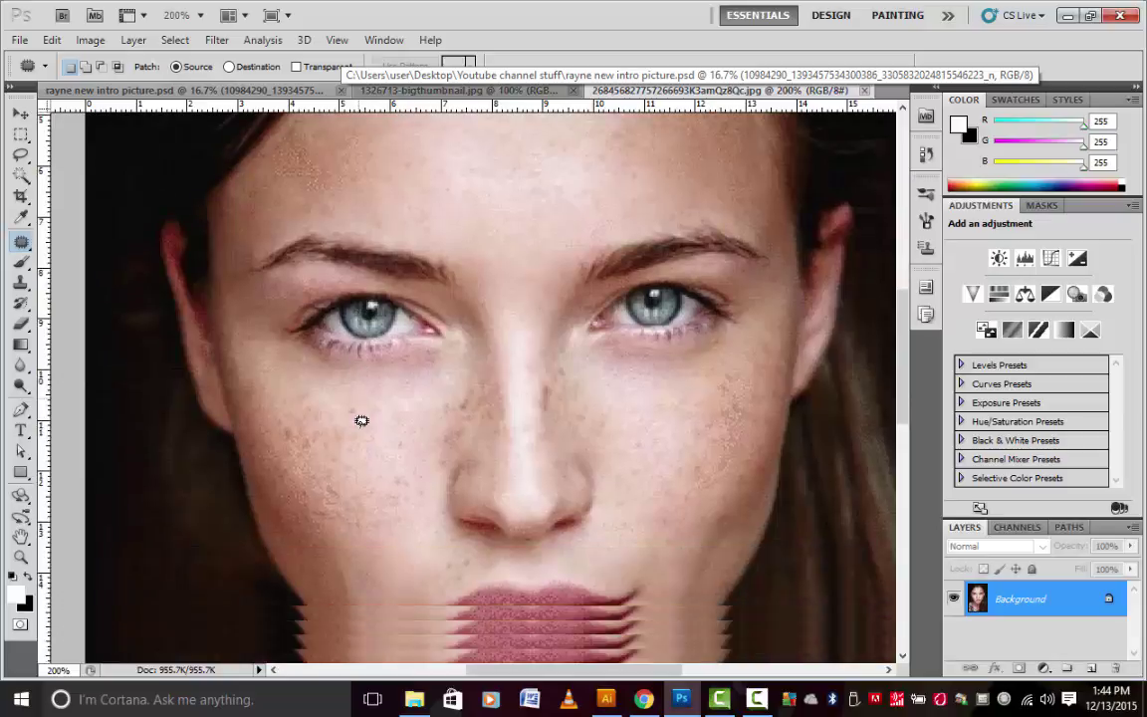
{"action": "scroll", "coordinate": [360, 420], "scroll_direction": "up", "scroll_amount": 5}
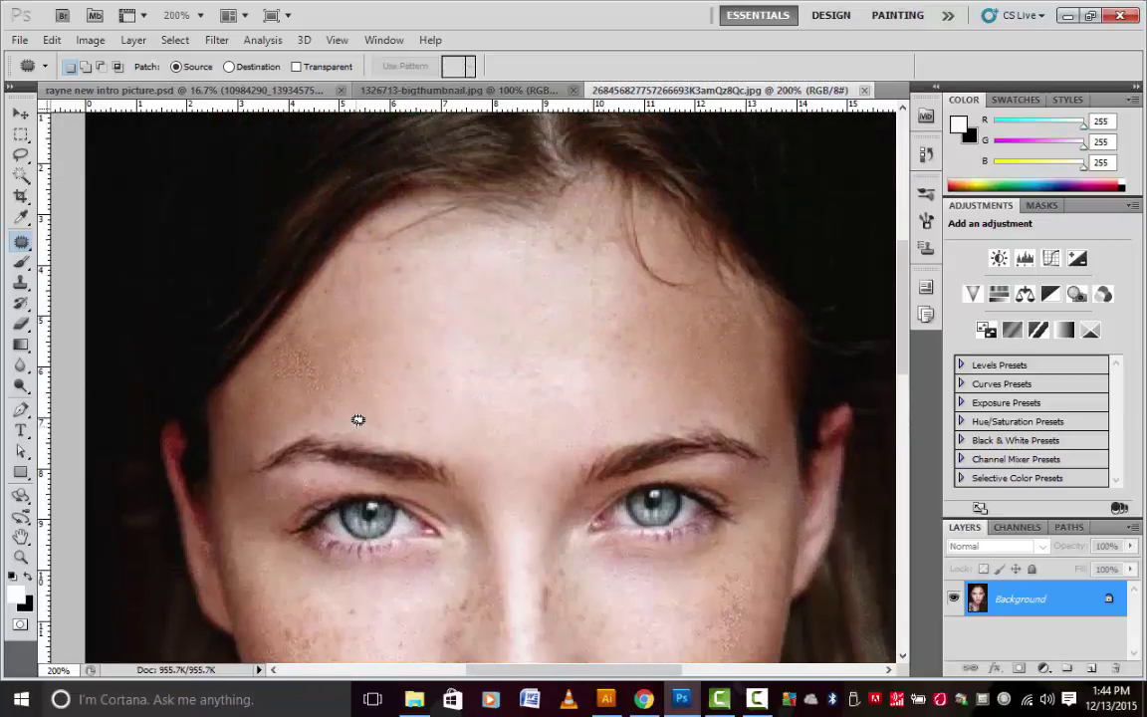
{"action": "scroll", "coordinate": [358, 420], "scroll_direction": "down", "scroll_amount": 7}
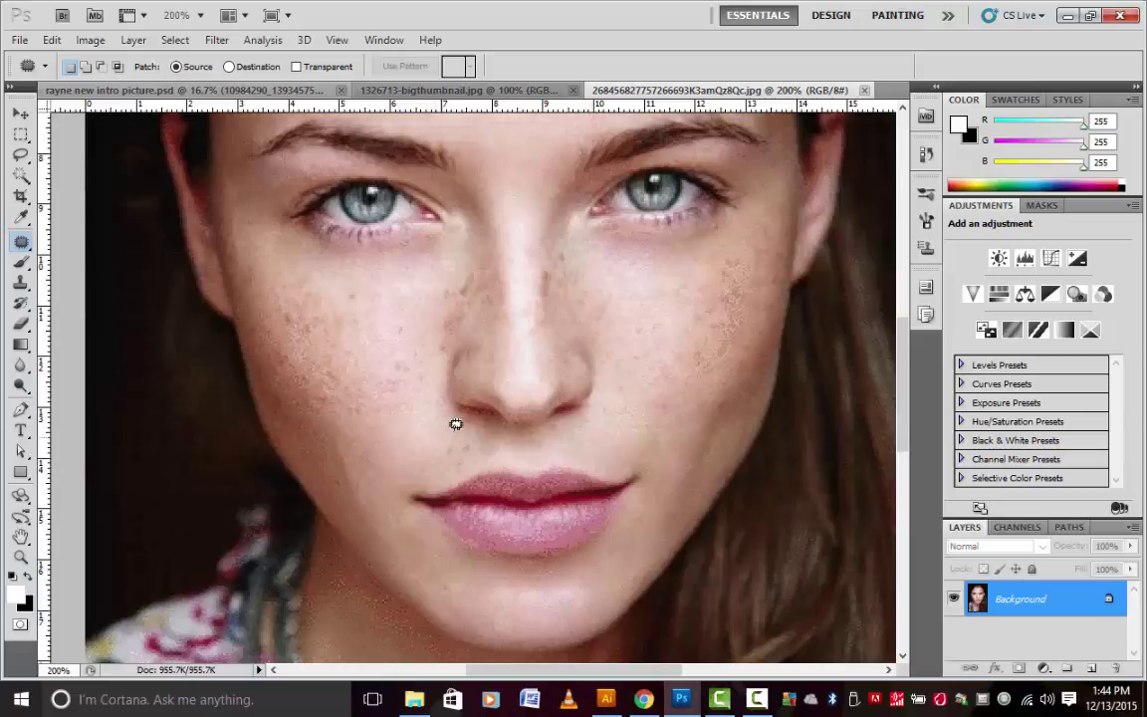
Patch the blemished skin above the upper lip with clean skin, then deselect.
{"action": "left_click_drag", "start_coordinate": [476, 440], "coordinate": [476, 456]}
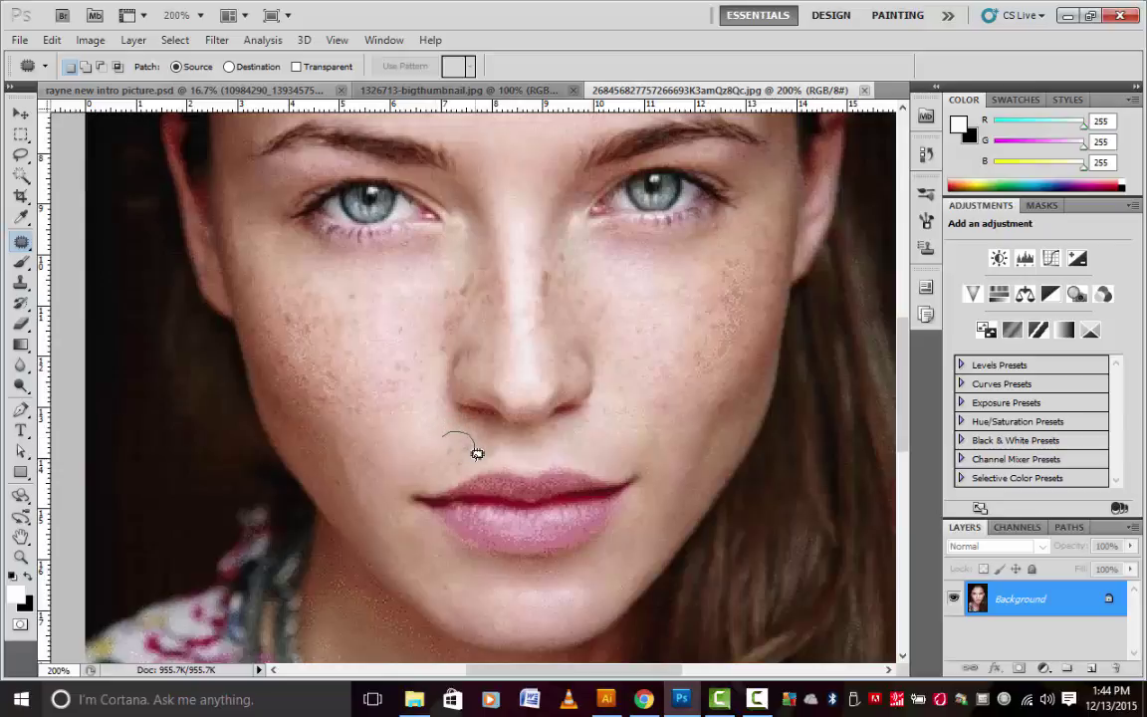
{"action": "left_click", "coordinate": [423, 417]}
{"action": "scroll", "coordinate": [428, 443], "scroll_direction": "down", "scroll_amount": 2}
{"action": "scroll", "coordinate": [430, 440], "scroll_direction": "up", "scroll_amount": 2}
{"action": "mouse_move", "coordinate": [438, 430]}
{"action": "left_mouse_down"}
{"action": "mouse_move", "coordinate": [466, 435]}
{"action": "mouse_move", "coordinate": [463, 460]}
{"action": "mouse_move", "coordinate": [445, 470]}
{"action": "mouse_move", "coordinate": [416, 466]}
{"action": "mouse_move", "coordinate": [433, 440]}
{"action": "mouse_move", "coordinate": [377, 450]}
{"action": "mouse_move", "coordinate": [312, 492]}
{"action": "left_mouse_up"}
{"action": "key", "text": "ctrl+d"}
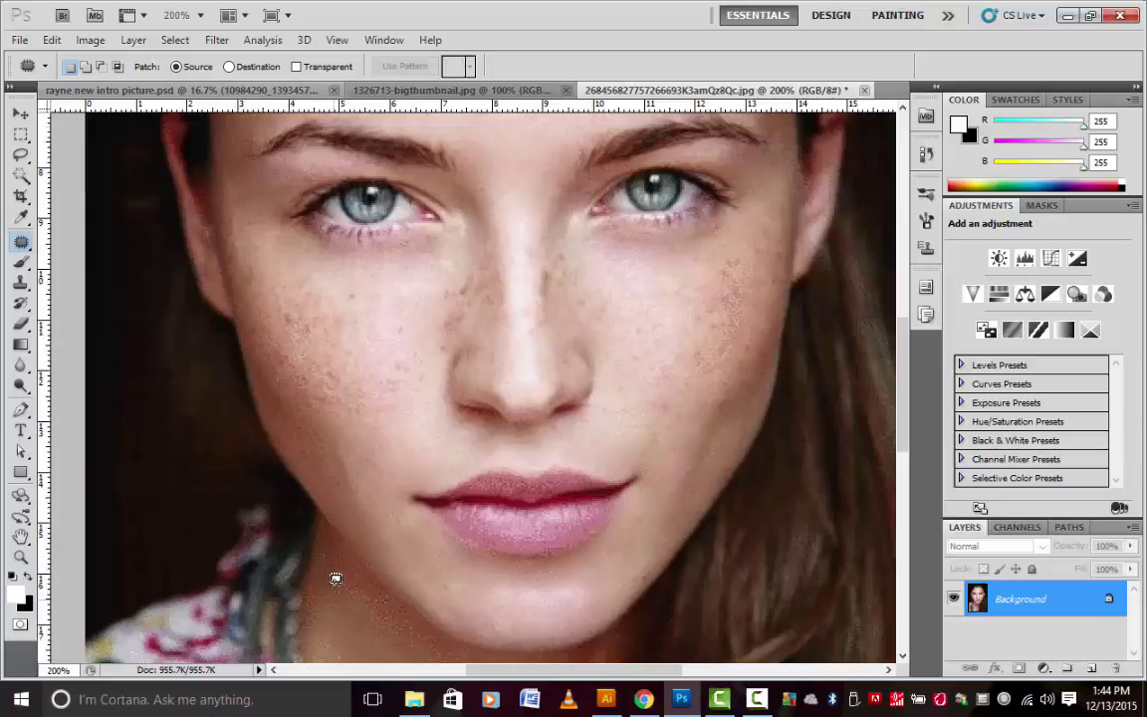
Patch a freckled spot on the image-left cheek with nearby clear skin, then deselect.
{"action": "scroll", "coordinate": [335, 577], "scroll_direction": "up", "scroll_amount": 3}
{"action": "mouse_move", "coordinate": [539, 366]}
{"action": "left_mouse_down"}
{"action": "mouse_move", "coordinate": [547, 389]}
{"action": "mouse_move", "coordinate": [539, 368]}
{"action": "mouse_move", "coordinate": [538, 381]}
{"action": "left_mouse_up"}
{"action": "left_click", "coordinate": [487, 507]}
{"action": "scroll", "coordinate": [487, 505], "scroll_direction": "down", "scroll_amount": 2}
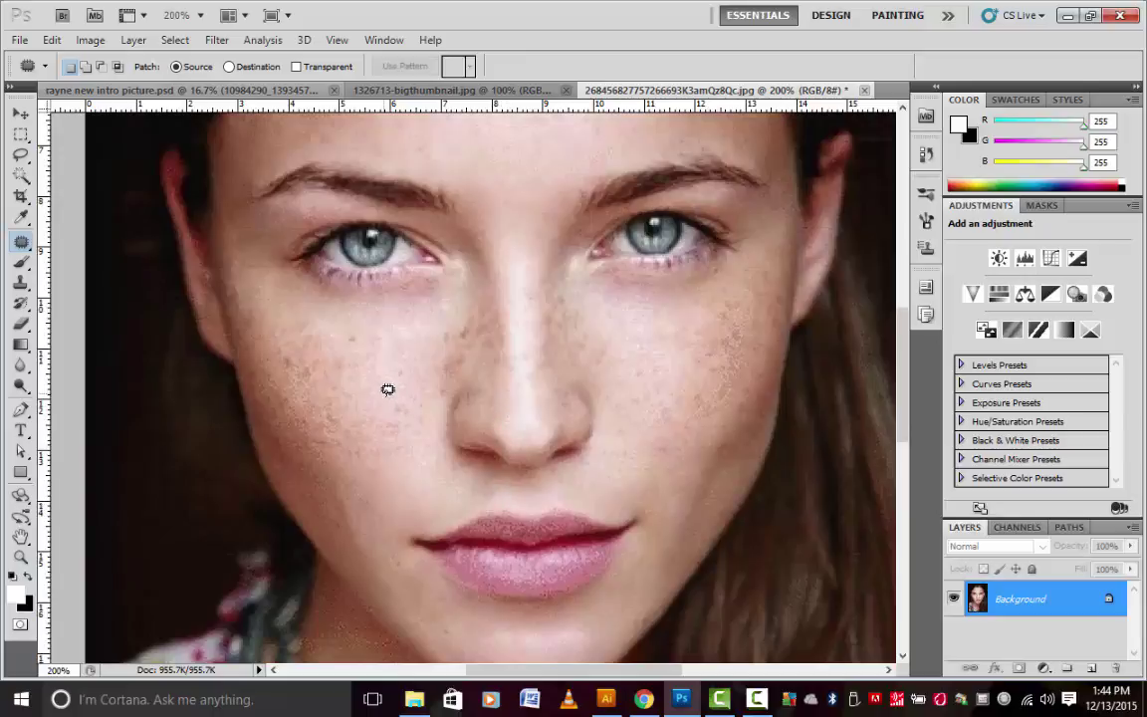
{"action": "mouse_move", "coordinate": [374, 398]}
{"action": "left_mouse_down"}
{"action": "mouse_move", "coordinate": [425, 407]}
{"action": "mouse_move", "coordinate": [425, 428]}
{"action": "mouse_move", "coordinate": [379, 442]}
{"action": "mouse_move", "coordinate": [373, 424]}
{"action": "mouse_move", "coordinate": [373, 398]}
{"action": "mouse_move", "coordinate": [399, 368]}
{"action": "mouse_move", "coordinate": [396, 336]}
{"action": "left_mouse_up"}
{"action": "key", "text": "ctrl+d"}
{"action": "scroll", "coordinate": [355, 550], "scroll_direction": "up", "scroll_amount": 2}
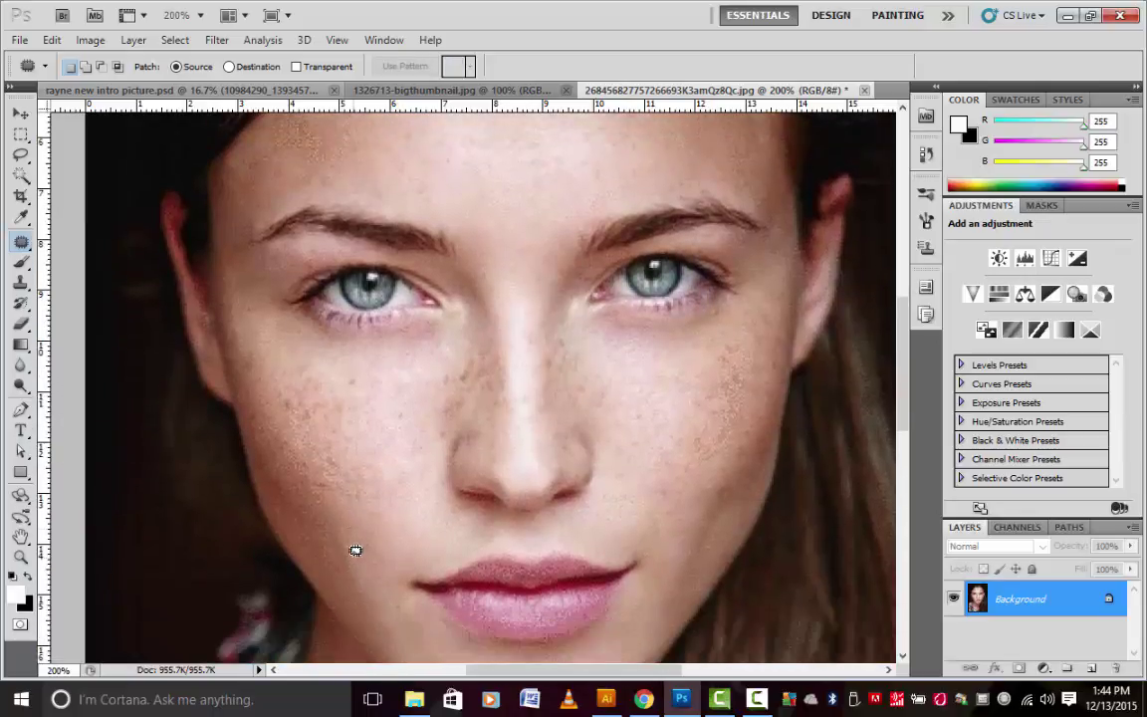
{"action": "scroll", "coordinate": [345, 406], "scroll_direction": "down", "scroll_amount": 3}
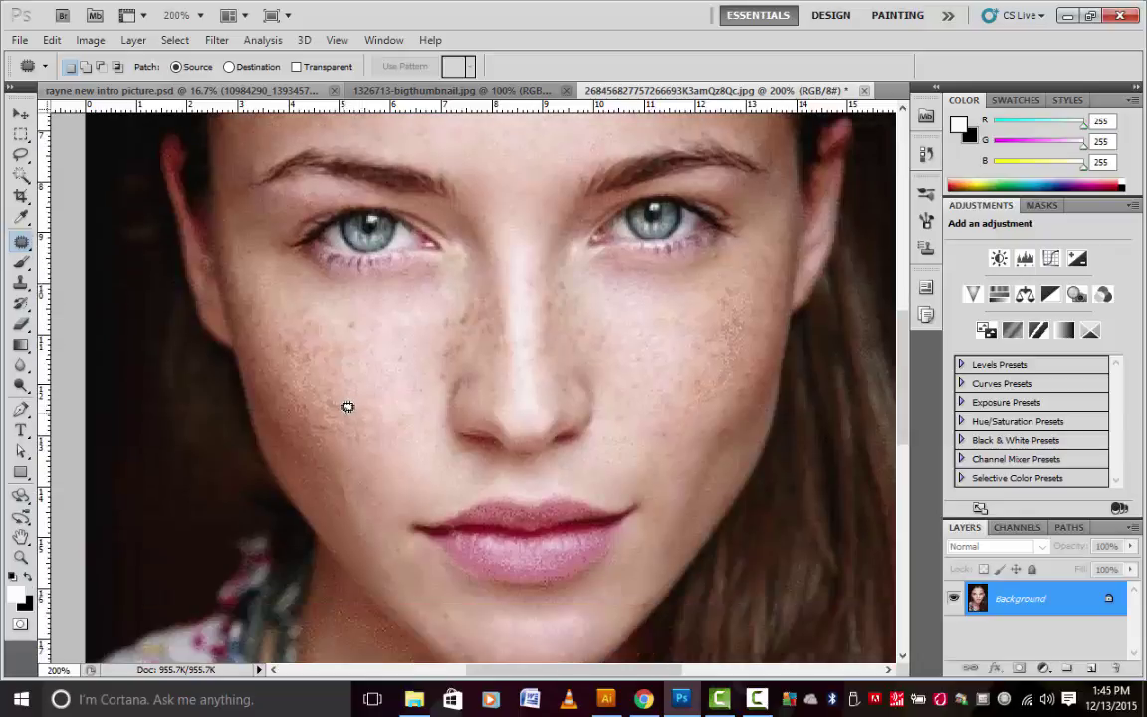
{"action": "scroll", "coordinate": [391, 406], "scroll_direction": "up", "scroll_amount": 3}
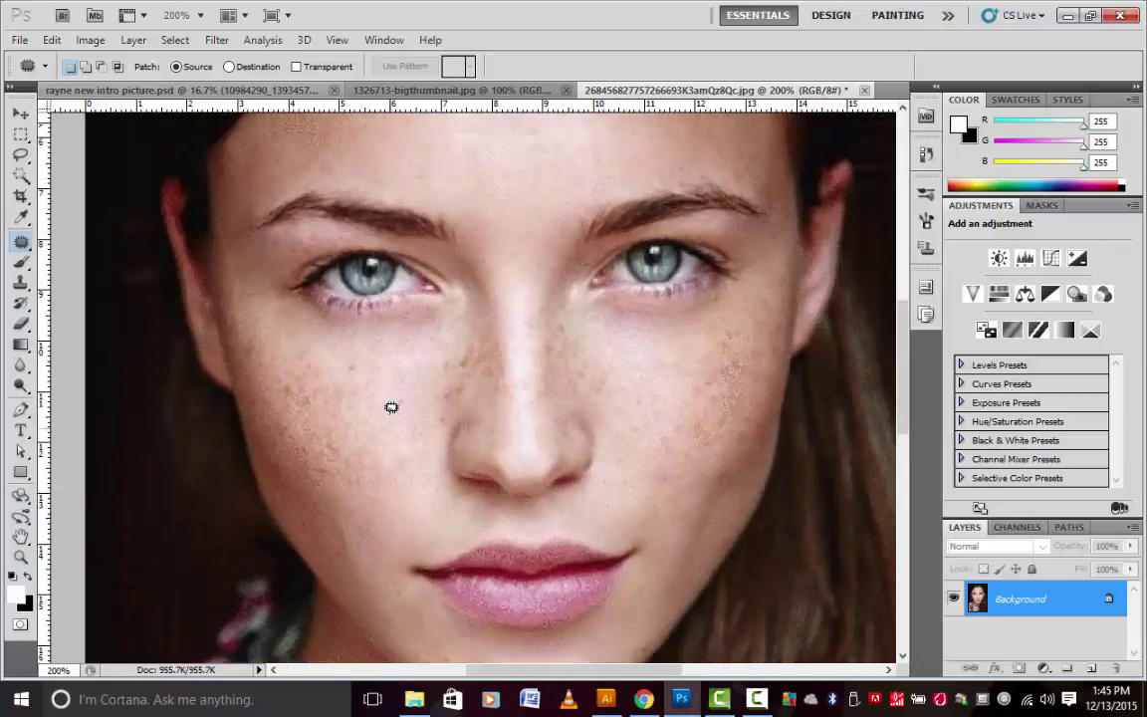
{"action": "scroll", "coordinate": [391, 406], "scroll_direction": "up", "scroll_amount": 1}
{"action": "scroll", "coordinate": [392, 413], "scroll_direction": "down", "scroll_amount": 5}
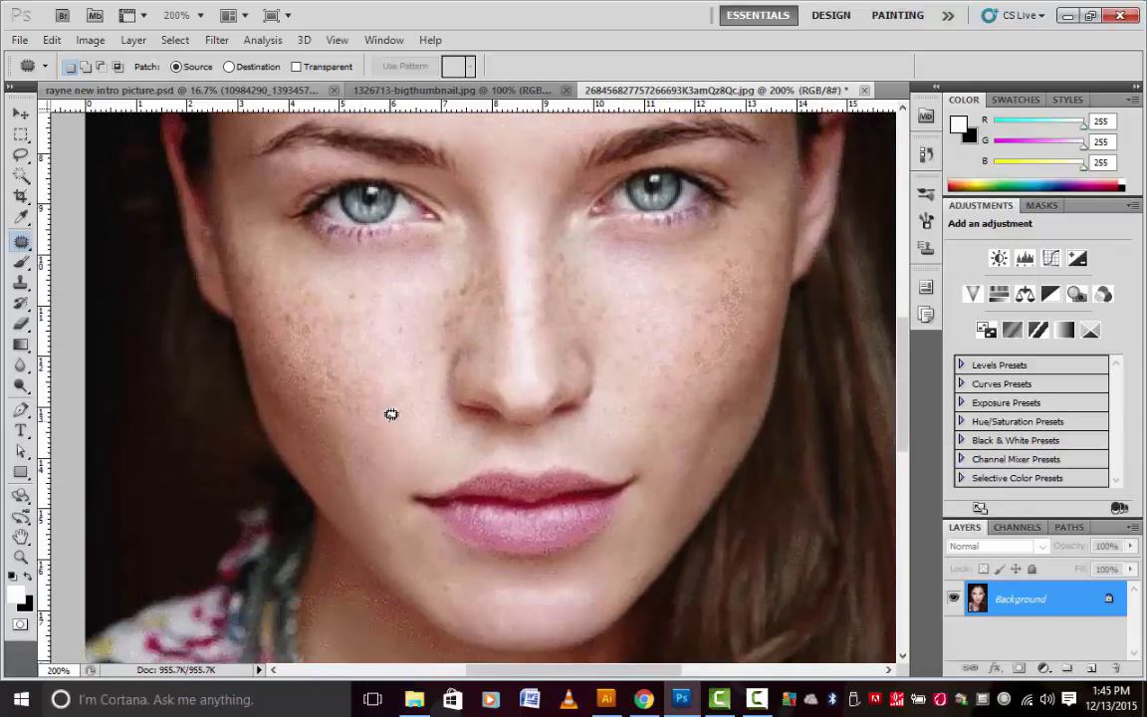
{"action": "scroll", "coordinate": [391, 413], "scroll_direction": "up", "scroll_amount": 4}
{"action": "scroll", "coordinate": [391, 414], "scroll_direction": "up", "scroll_amount": 2}
{"action": "scroll", "coordinate": [392, 414], "scroll_direction": "down", "scroll_amount": 3}
Patch the freckles on both cheeks, image right then image left, with clean skin.
{"action": "mouse_move", "coordinate": [637, 345]}
{"action": "left_mouse_down"}
{"action": "mouse_move", "coordinate": [657, 376]}
{"action": "mouse_move", "coordinate": [625, 358]}
{"action": "mouse_move", "coordinate": [632, 335]}
{"action": "mouse_move", "coordinate": [637, 345]}
{"action": "mouse_move", "coordinate": [627, 313]}
{"action": "mouse_move", "coordinate": [621, 408]}
{"action": "left_mouse_up"}
{"action": "key", "text": "ctrl+d"}
{"action": "scroll", "coordinate": [597, 453], "scroll_direction": "down", "scroll_amount": 2}
{"action": "scroll", "coordinate": [594, 448], "scroll_direction": "up", "scroll_amount": 3}
{"action": "mouse_move", "coordinate": [346, 331]}
{"action": "left_mouse_down"}
{"action": "mouse_move", "coordinate": [378, 353]}
{"action": "mouse_move", "coordinate": [358, 372]}
{"action": "mouse_move", "coordinate": [334, 369]}
{"action": "mouse_move", "coordinate": [327, 343]}
{"action": "mouse_move", "coordinate": [343, 327]}
{"action": "mouse_move", "coordinate": [427, 325]}
{"action": "left_mouse_up"}
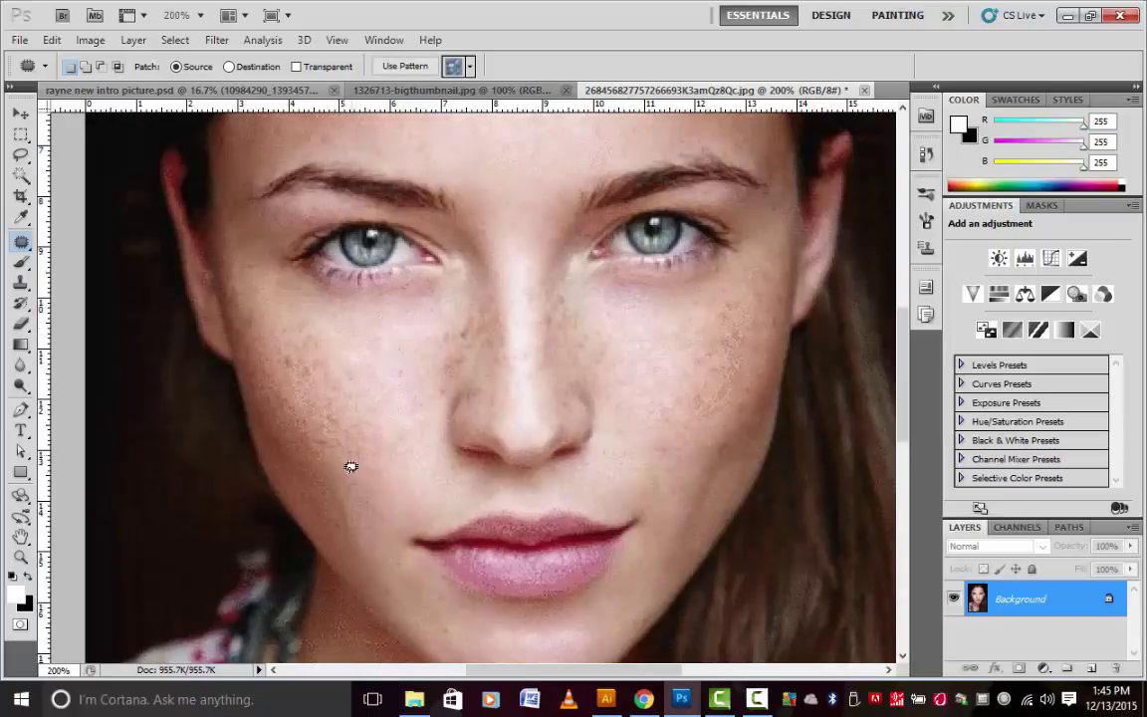
{"action": "scroll", "coordinate": [350, 466], "scroll_direction": "down", "scroll_amount": 3}
{"action": "scroll", "coordinate": [351, 466], "scroll_direction": "up", "scroll_amount": 4}
{"action": "key", "text": "ctrl+d"}
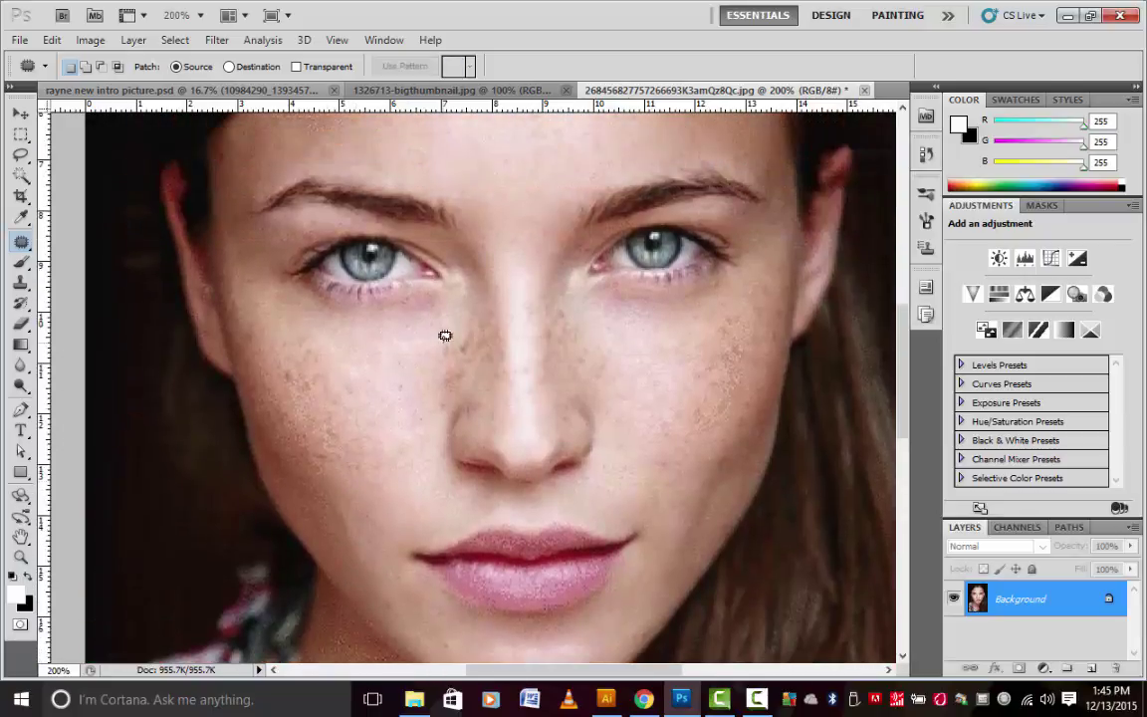
Patch the freckles beside the nose with clean surrounding skin, then deselect.
{"action": "mouse_move", "coordinate": [467, 319]}
{"action": "left_mouse_down"}
{"action": "mouse_move", "coordinate": [439, 410]}
{"action": "mouse_move", "coordinate": [432, 386]}
{"action": "mouse_move", "coordinate": [448, 333]}
{"action": "mouse_move", "coordinate": [454, 358]}
{"action": "mouse_move", "coordinate": [425, 385]}
{"action": "mouse_move", "coordinate": [410, 379]}
{"action": "mouse_move", "coordinate": [411, 411]}
{"action": "left_mouse_up"}
{"action": "key", "text": "ctrl+d"}
{"action": "scroll", "coordinate": [379, 466], "scroll_direction": "down", "scroll_amount": 1}
{"action": "scroll", "coordinate": [379, 466], "scroll_direction": "up", "scroll_amount": 1}
{"action": "scroll", "coordinate": [389, 428], "scroll_direction": "down", "scroll_amount": 1}
{"action": "scroll", "coordinate": [409, 288], "scroll_direction": "up", "scroll_amount": 1}
{"action": "scroll", "coordinate": [481, 271], "scroll_direction": "up", "scroll_amount": 1}
{"action": "scroll", "coordinate": [482, 270], "scroll_direction": "up", "scroll_amount": 3}
Patch the forehead blemish and the freckled area beside the upper nose bridge.
{"action": "mouse_move", "coordinate": [586, 192]}
{"action": "left_mouse_down"}
{"action": "mouse_move", "coordinate": [639, 198]}
{"action": "mouse_move", "coordinate": [636, 241]}
{"action": "mouse_move", "coordinate": [608, 253]}
{"action": "mouse_move", "coordinate": [582, 220]}
{"action": "mouse_move", "coordinate": [593, 187]}
{"action": "mouse_move", "coordinate": [508, 219]}
{"action": "left_mouse_up"}
{"action": "key", "text": "ctrl+d"}
{"action": "scroll", "coordinate": [497, 371], "scroll_direction": "down", "scroll_amount": 2}
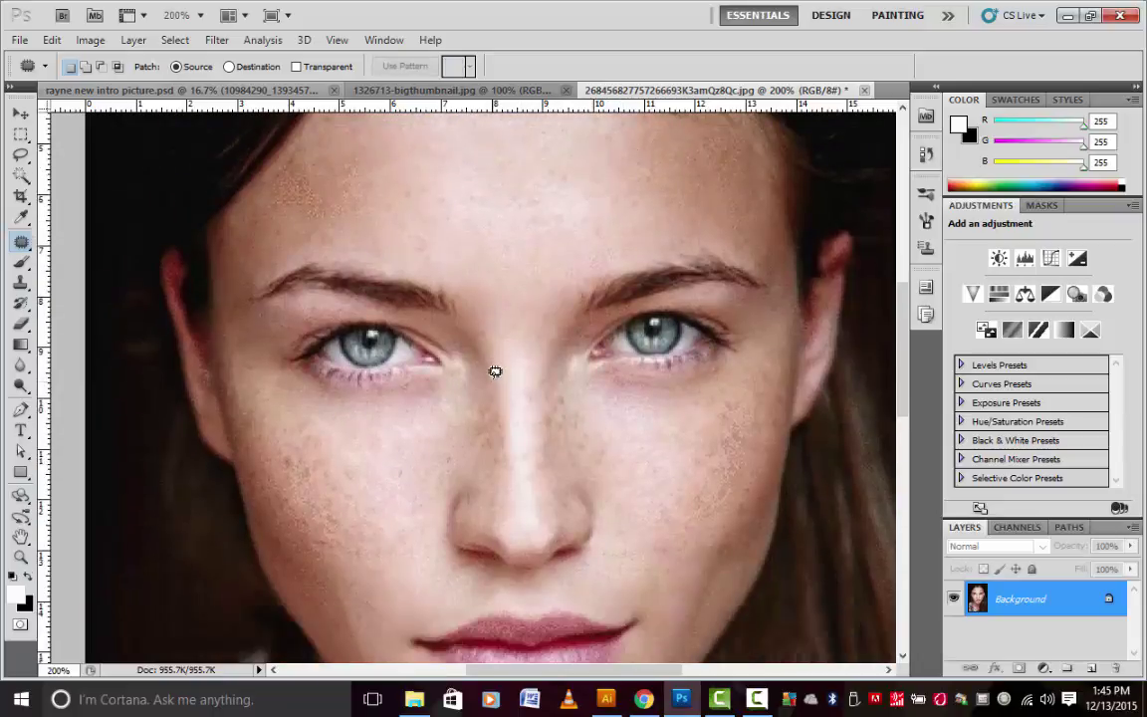
{"action": "scroll", "coordinate": [497, 364], "scroll_direction": "down", "scroll_amount": 3}
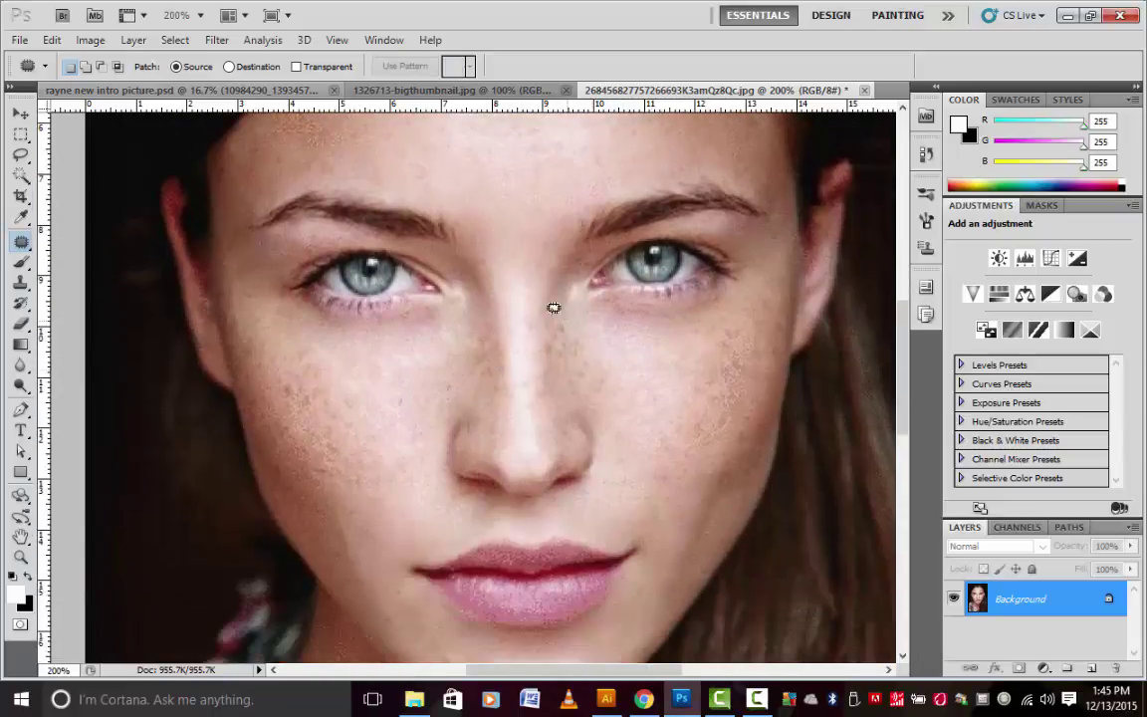
{"action": "mouse_move", "coordinate": [565, 325]}
{"action": "left_mouse_down"}
{"action": "mouse_move", "coordinate": [545, 349]}
{"action": "mouse_move", "coordinate": [548, 325]}
{"action": "mouse_move", "coordinate": [583, 335]}
{"action": "mouse_move", "coordinate": [574, 360]}
{"action": "left_mouse_up"}
{"action": "key", "text": "ctrl+d"}
{"action": "scroll", "coordinate": [548, 338], "scroll_direction": "down", "scroll_amount": 1}
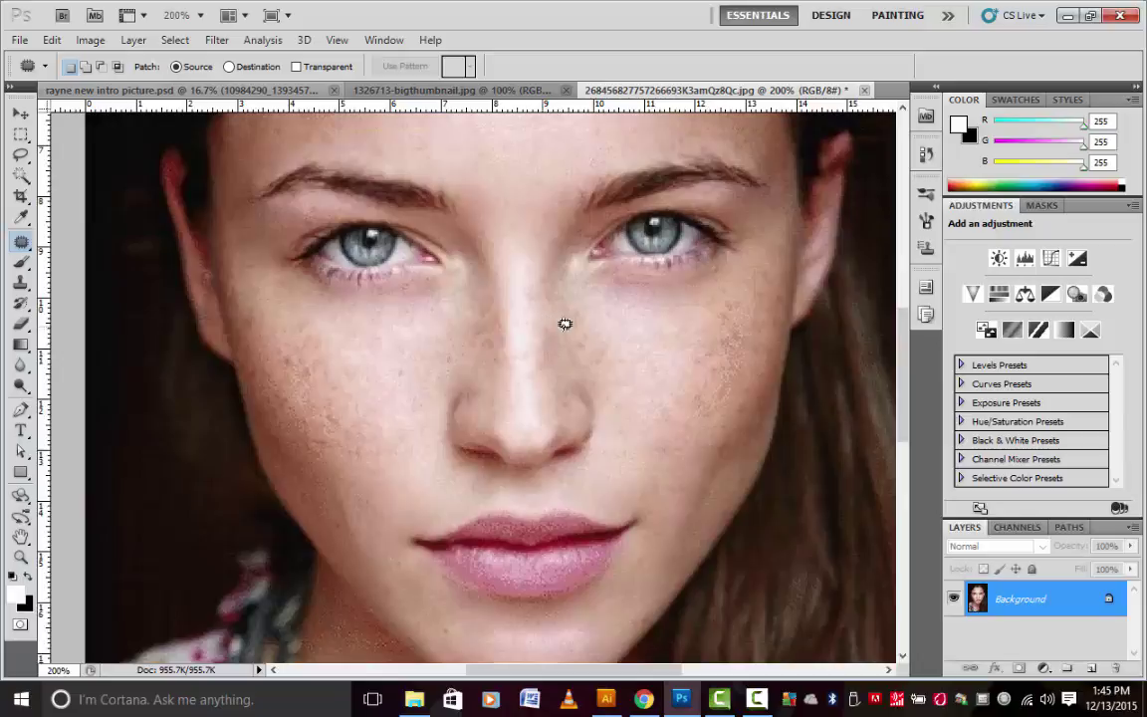
Patch two freckled areas on the nose with clean skin, deselecting after each.
{"action": "mouse_move", "coordinate": [546, 321]}
{"action": "left_mouse_down"}
{"action": "mouse_move", "coordinate": [556, 366]}
{"action": "mouse_move", "coordinate": [536, 354]}
{"action": "mouse_move", "coordinate": [557, 298]}
{"action": "mouse_move", "coordinate": [569, 366]}
{"action": "left_mouse_up"}
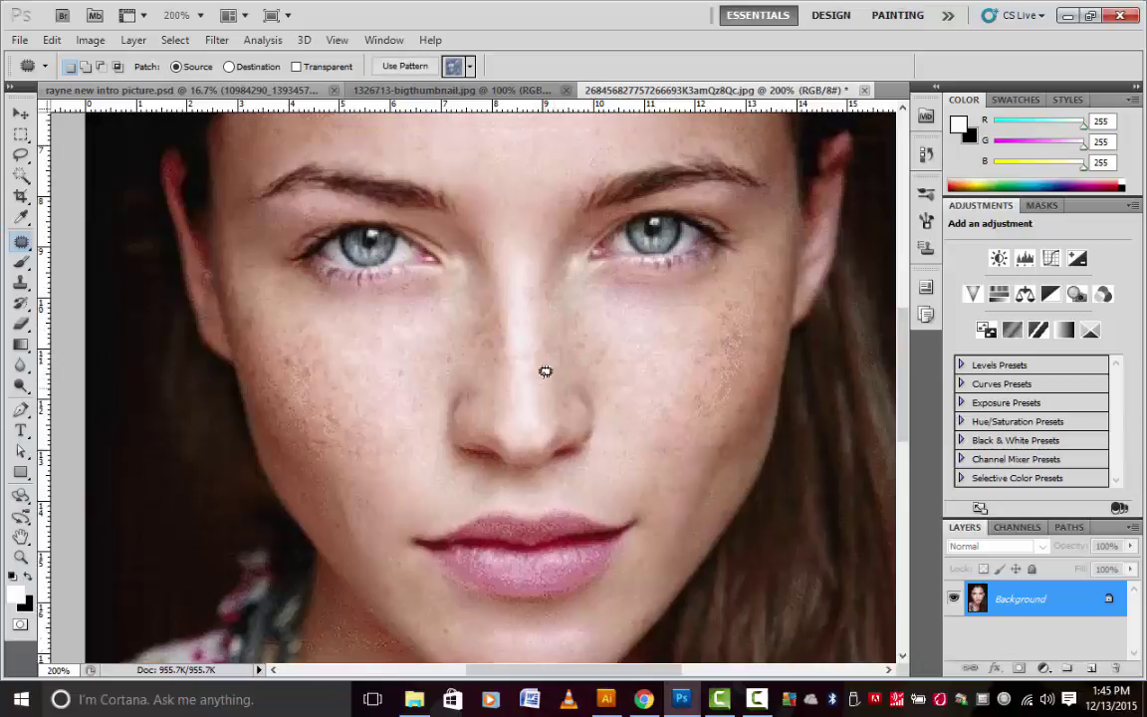
{"action": "key", "text": "ctrl+d"}
{"action": "scroll", "coordinate": [546, 378], "scroll_direction": "down", "scroll_amount": 1}
{"action": "mouse_move", "coordinate": [546, 282]}
{"action": "left_mouse_down"}
{"action": "mouse_move", "coordinate": [555, 315]}
{"action": "mouse_move", "coordinate": [541, 291]}
{"action": "mouse_move", "coordinate": [548, 279]}
{"action": "mouse_move", "coordinate": [548, 303]}
{"action": "mouse_move", "coordinate": [556, 262]}
{"action": "left_mouse_up"}
{"action": "key", "text": "ctrl+d"}
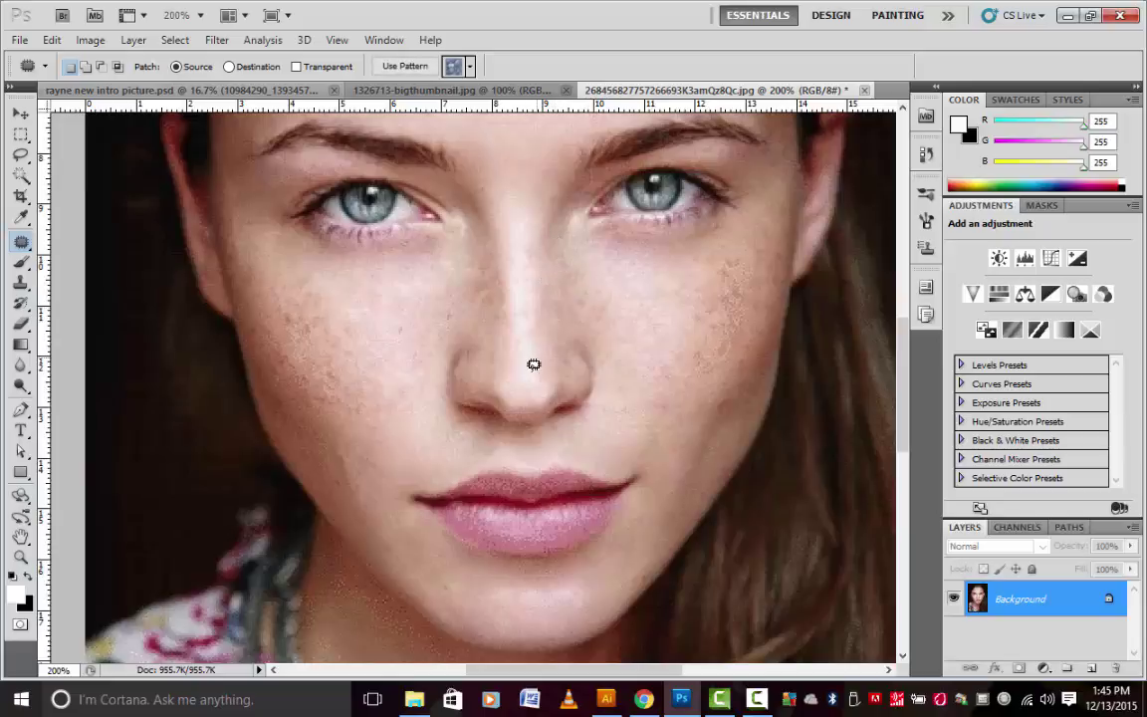
{"action": "scroll", "coordinate": [533, 363], "scroll_direction": "down", "scroll_amount": 1}
{"action": "scroll", "coordinate": [533, 364], "scroll_direction": "up", "scroll_amount": 3}
{"action": "scroll", "coordinate": [369, 402], "scroll_direction": "up", "scroll_amount": 2}
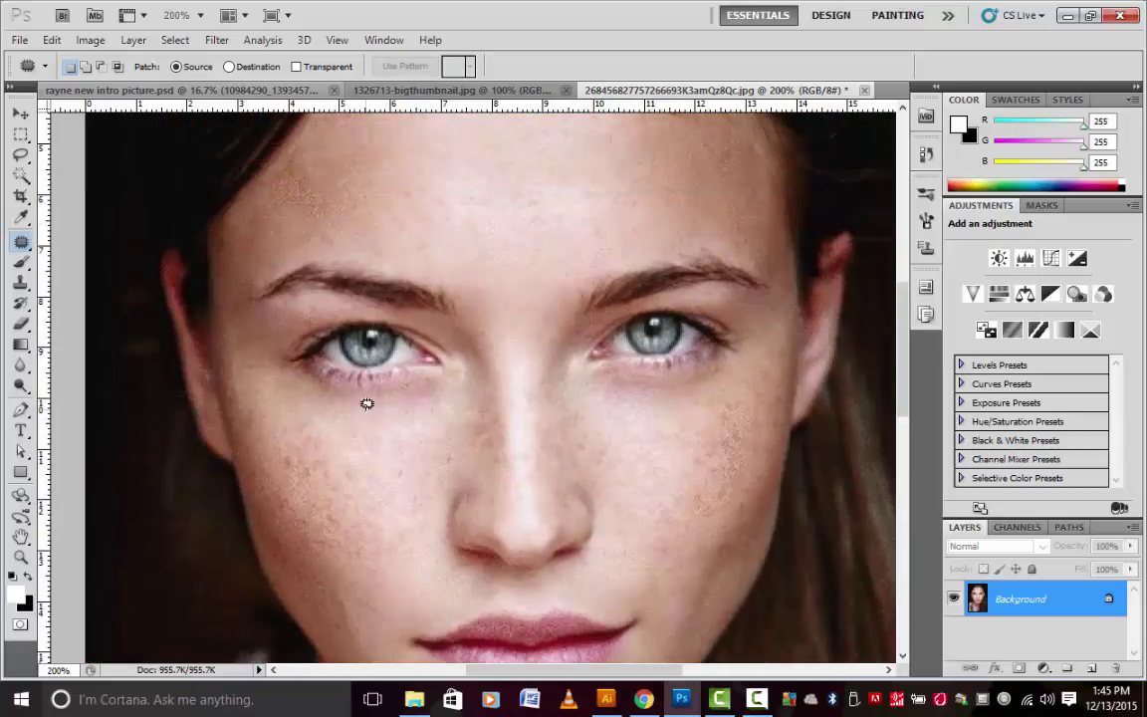
{"action": "scroll", "coordinate": [367, 404], "scroll_direction": "down", "scroll_amount": 2}
{"action": "scroll", "coordinate": [377, 434], "scroll_direction": "down", "scroll_amount": 1}
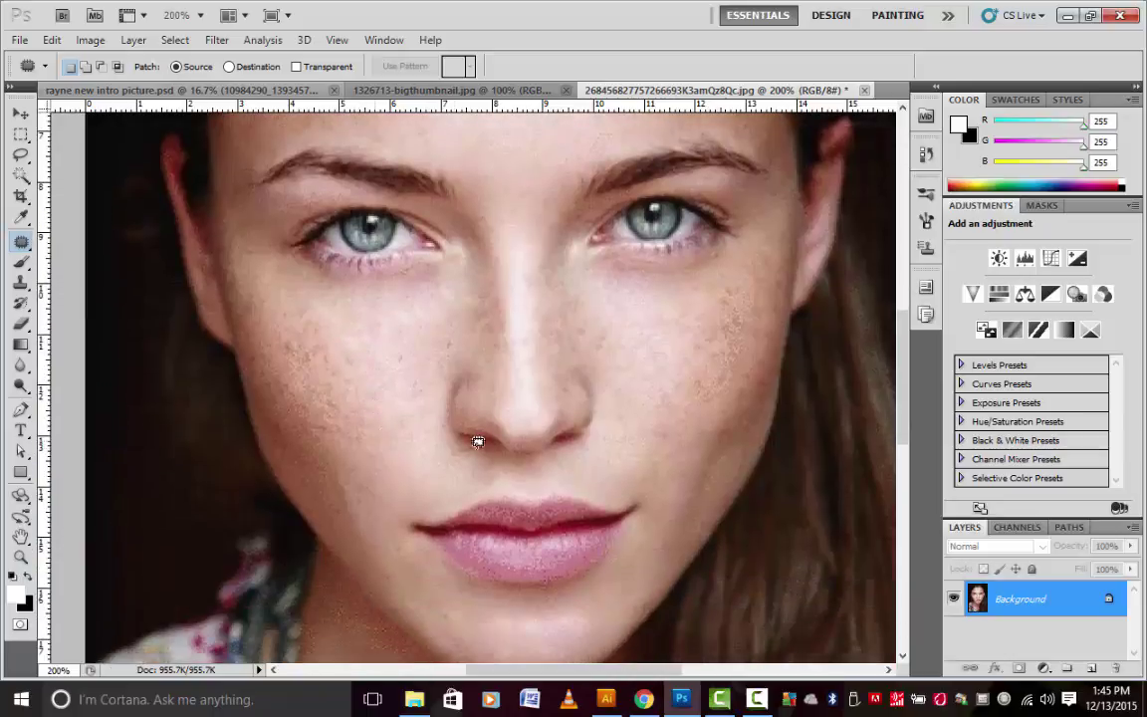
{"action": "scroll", "coordinate": [385, 427], "scroll_direction": "down", "scroll_amount": 2}
Patch the blemish below the nose and freckles along the image-left side of the nose.
{"action": "mouse_move", "coordinate": [423, 522]}
{"action": "left_mouse_down"}
{"action": "mouse_move", "coordinate": [459, 535]}
{"action": "mouse_move", "coordinate": [459, 548]}
{"action": "mouse_move", "coordinate": [429, 541]}
{"action": "mouse_move", "coordinate": [428, 517]}
{"action": "mouse_move", "coordinate": [407, 501]}
{"action": "mouse_move", "coordinate": [396, 553]}
{"action": "left_mouse_up"}
{"action": "key", "text": "ctrl+d"}
{"action": "scroll", "coordinate": [399, 550], "scroll_direction": "down", "scroll_amount": 1}
{"action": "scroll", "coordinate": [399, 550], "scroll_direction": "up", "scroll_amount": 3}
{"action": "mouse_move", "coordinate": [474, 351]}
{"action": "left_mouse_down"}
{"action": "mouse_move", "coordinate": [488, 335]}
{"action": "mouse_move", "coordinate": [504, 353]}
{"action": "mouse_move", "coordinate": [509, 396]}
{"action": "mouse_move", "coordinate": [486, 415]}
{"action": "mouse_move", "coordinate": [474, 353]}
{"action": "mouse_move", "coordinate": [440, 414]}
{"action": "mouse_move", "coordinate": [440, 402]}
{"action": "mouse_move", "coordinate": [418, 418]}
{"action": "left_mouse_up"}
{"action": "key", "text": "ctrl+d"}
{"action": "scroll", "coordinate": [407, 456], "scroll_direction": "down", "scroll_amount": 3}
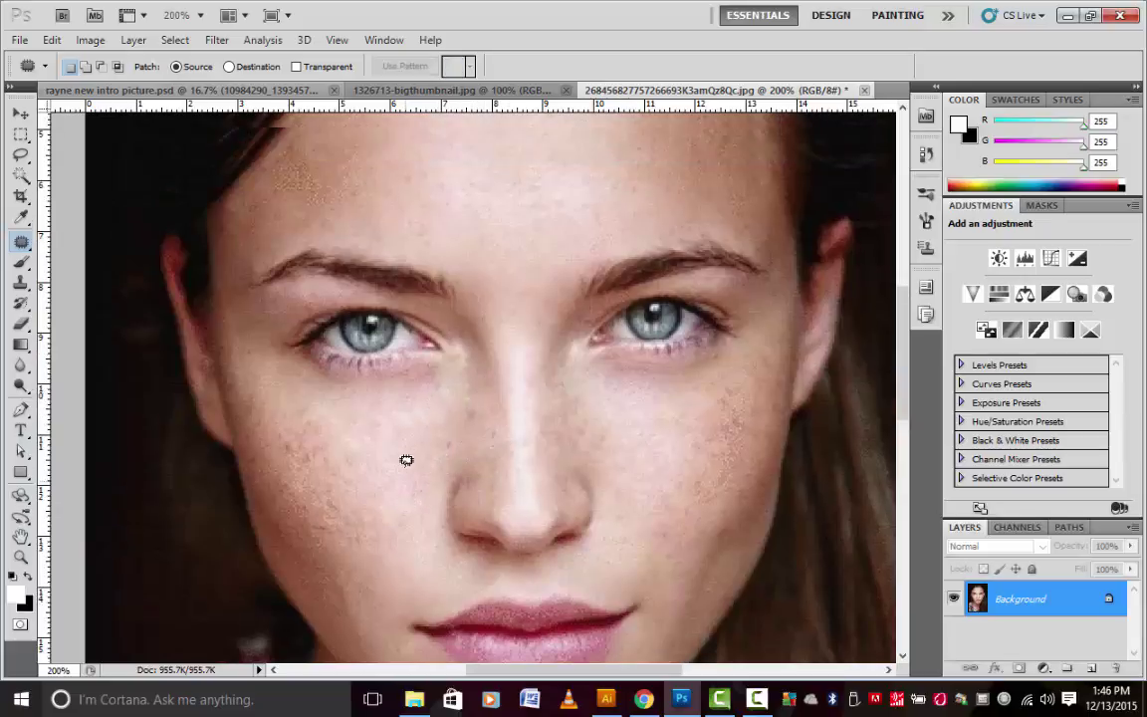
{"action": "scroll", "coordinate": [408, 462], "scroll_direction": "up", "scroll_amount": 3}
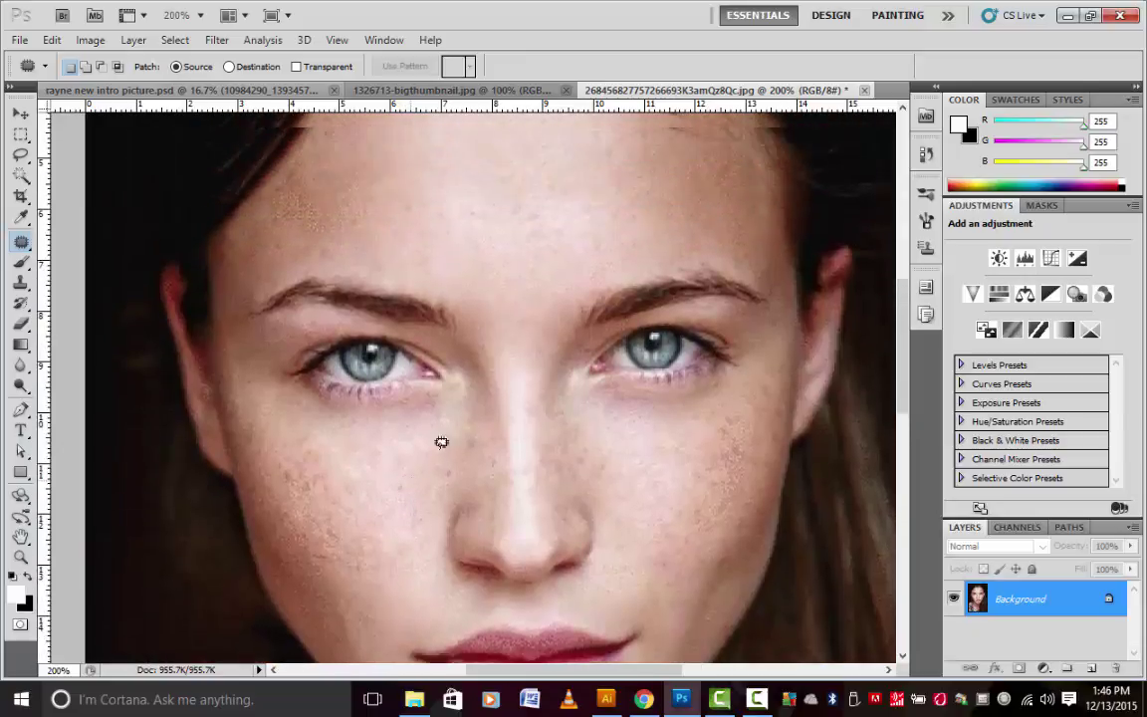
{"action": "mouse_move", "coordinate": [484, 435]}
{"action": "left_mouse_down"}
{"action": "mouse_move", "coordinate": [460, 436]}
{"action": "mouse_move", "coordinate": [467, 426]}
{"action": "mouse_move", "coordinate": [472, 481]}
{"action": "mouse_move", "coordinate": [438, 475]}
{"action": "left_mouse_up"}
{"action": "key", "text": "ctrl+d"}
{"action": "scroll", "coordinate": [436, 476], "scroll_direction": "down", "scroll_amount": 2}
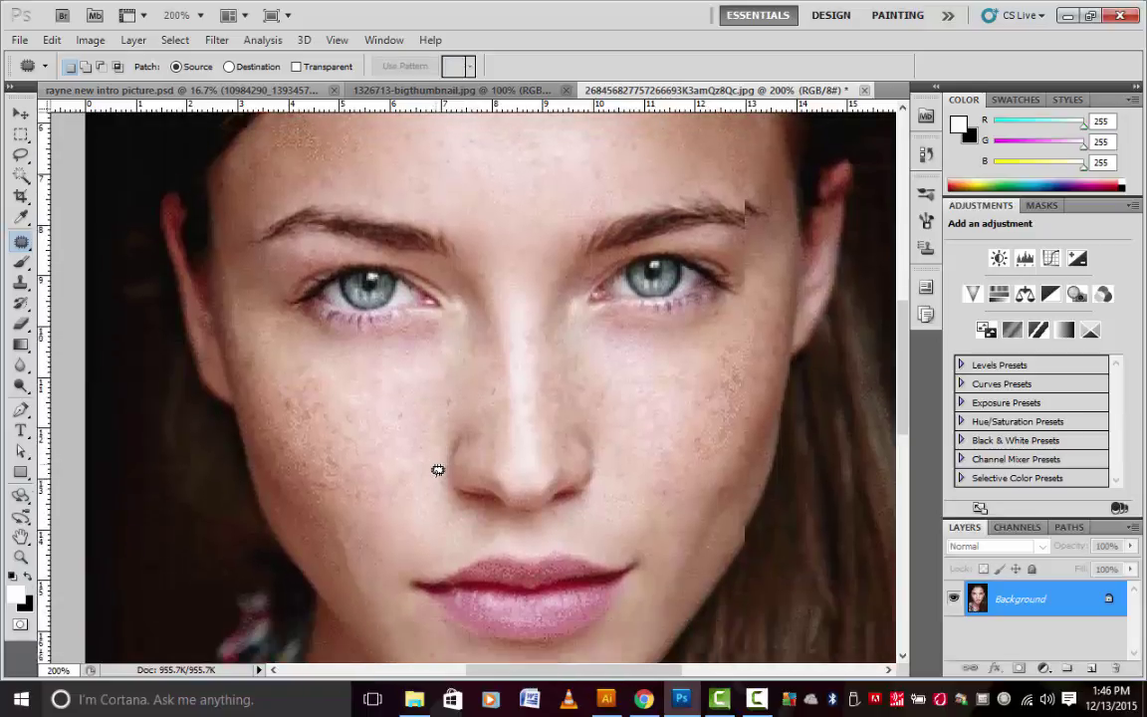
{"action": "scroll", "coordinate": [438, 468], "scroll_direction": "down", "scroll_amount": 1}
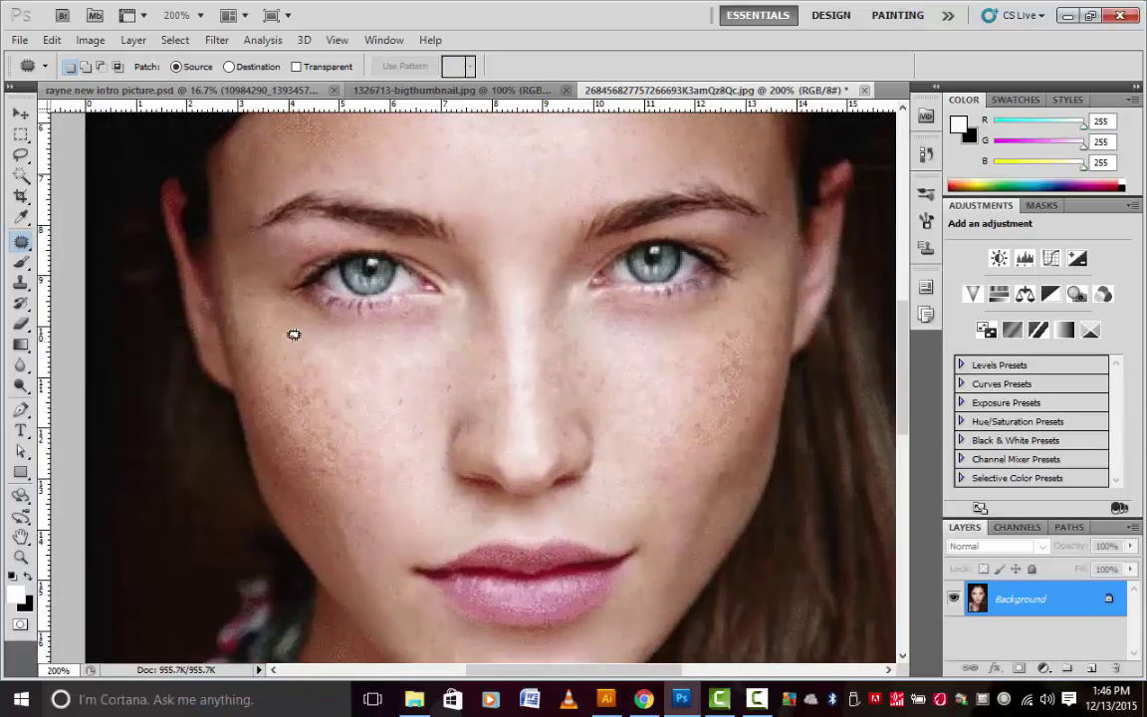
Patch the freckled areas on both cheeks with smooth nearby skin.
{"action": "mouse_move", "coordinate": [291, 344]}
{"action": "left_mouse_down"}
{"action": "mouse_move", "coordinate": [300, 409]}
{"action": "mouse_move", "coordinate": [290, 335]}
{"action": "mouse_move", "coordinate": [378, 402]}
{"action": "left_mouse_up"}
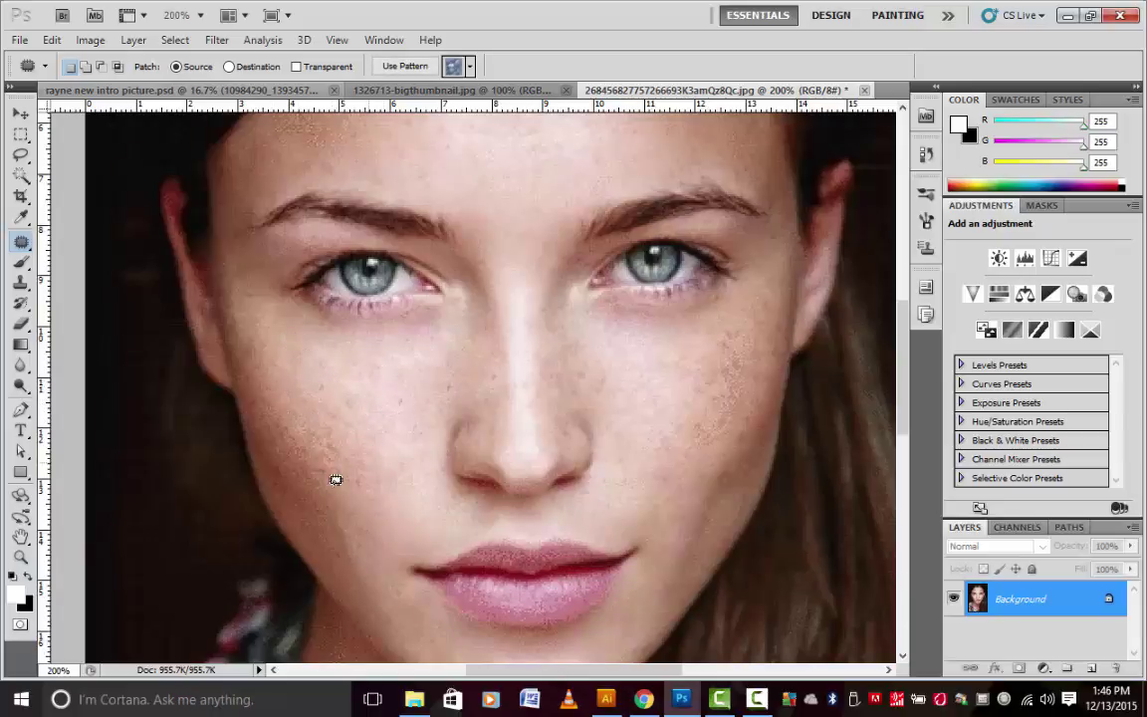
{"action": "scroll", "coordinate": [335, 478], "scroll_direction": "down", "scroll_amount": 2}
{"action": "scroll", "coordinate": [681, 373], "scroll_direction": "up", "scroll_amount": 2}
{"action": "mouse_move", "coordinate": [693, 349]}
{"action": "left_mouse_down"}
{"action": "mouse_move", "coordinate": [736, 317]}
{"action": "mouse_move", "coordinate": [754, 349]}
{"action": "mouse_move", "coordinate": [747, 395]}
{"action": "mouse_move", "coordinate": [715, 428]}
{"action": "mouse_move", "coordinate": [679, 361]}
{"action": "left_mouse_up"}
{"action": "left_click_drag", "start_coordinate": [700, 344], "coordinate": [637, 463]}
{"action": "key", "text": "ctrl+d"}
{"action": "scroll", "coordinate": [619, 487], "scroll_direction": "down", "scroll_amount": 1}
{"action": "scroll", "coordinate": [608, 468], "scroll_direction": "up", "scroll_amount": 2}
Patch the cheek beside the nose, then zoom out to 100% to view the face.
{"action": "mouse_move", "coordinate": [572, 382]}
{"action": "left_mouse_down"}
{"action": "mouse_move", "coordinate": [616, 420]}
{"action": "mouse_move", "coordinate": [594, 436]}
{"action": "mouse_move", "coordinate": [564, 428]}
{"action": "mouse_move", "coordinate": [566, 378]}
{"action": "mouse_move", "coordinate": [660, 440]}
{"action": "left_mouse_up"}
{"action": "key", "text": "ctrl+d"}
{"action": "scroll", "coordinate": [578, 517], "scroll_direction": "down", "scroll_amount": 2}
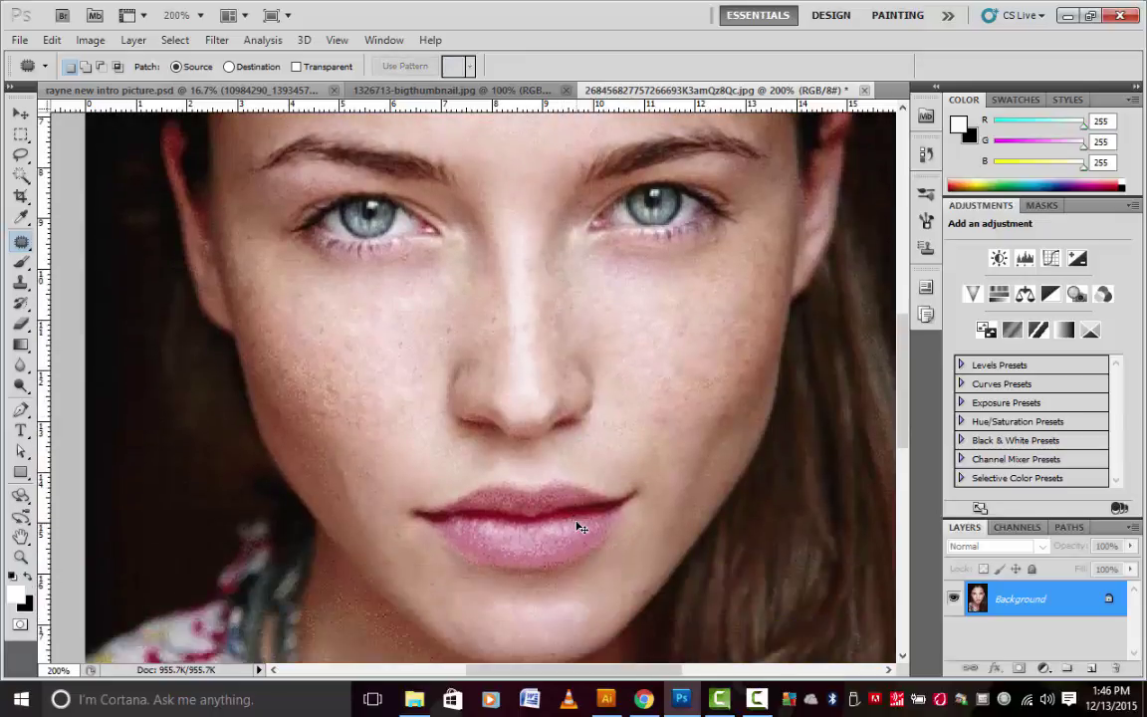
{"action": "key", "text": "ctrl+minus"}
{"action": "scroll", "coordinate": [468, 485], "scroll_direction": "down", "scroll_amount": 2}
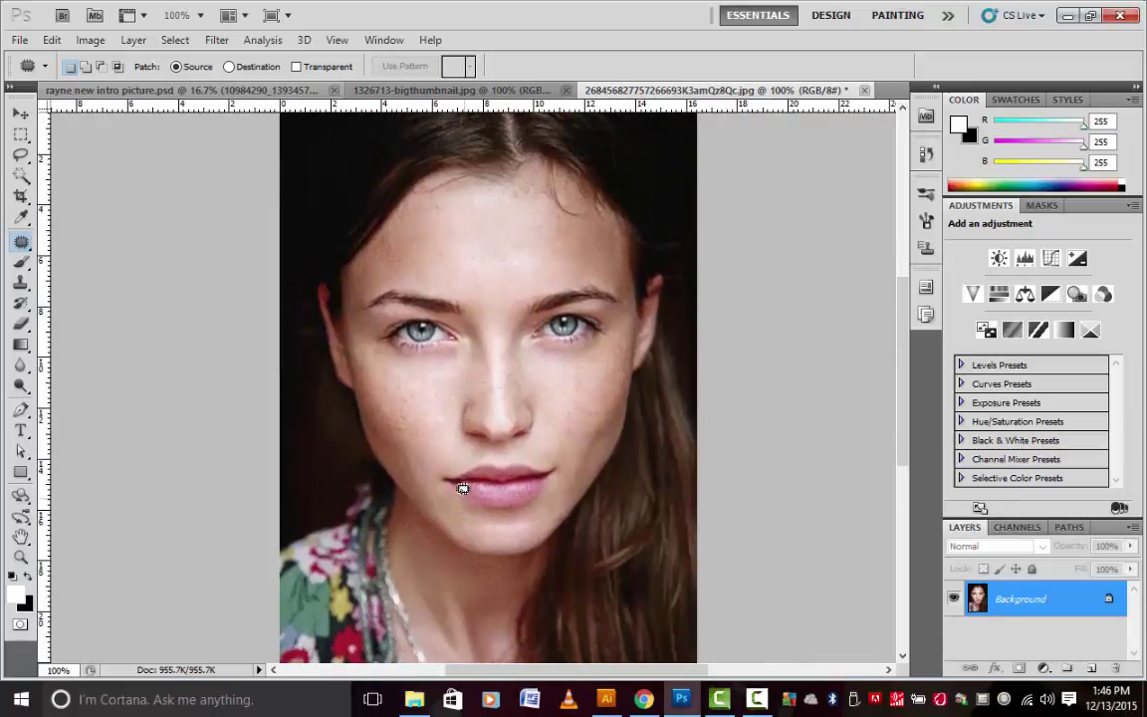
{"action": "key", "text": "ctrl+plus"}
{"action": "key", "text": "ctrl+minus"}
{"action": "scroll", "coordinate": [408, 440], "scroll_direction": "up", "scroll_amount": 2}
{"action": "scroll", "coordinate": [408, 440], "scroll_direction": "down", "scroll_amount": 3}
{"action": "scroll", "coordinate": [408, 441], "scroll_direction": "down", "scroll_amount": 2}
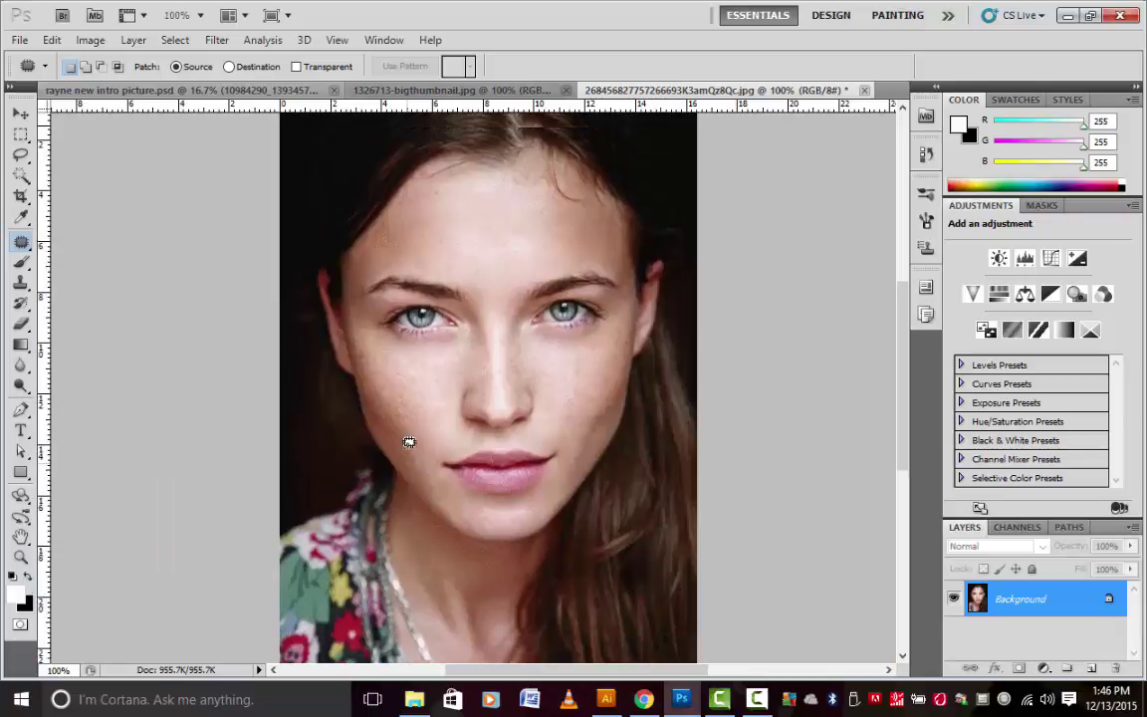
{"action": "scroll", "coordinate": [408, 441], "scroll_direction": "up", "scroll_amount": 4}
{"action": "scroll", "coordinate": [408, 441], "scroll_direction": "down", "scroll_amount": 2}
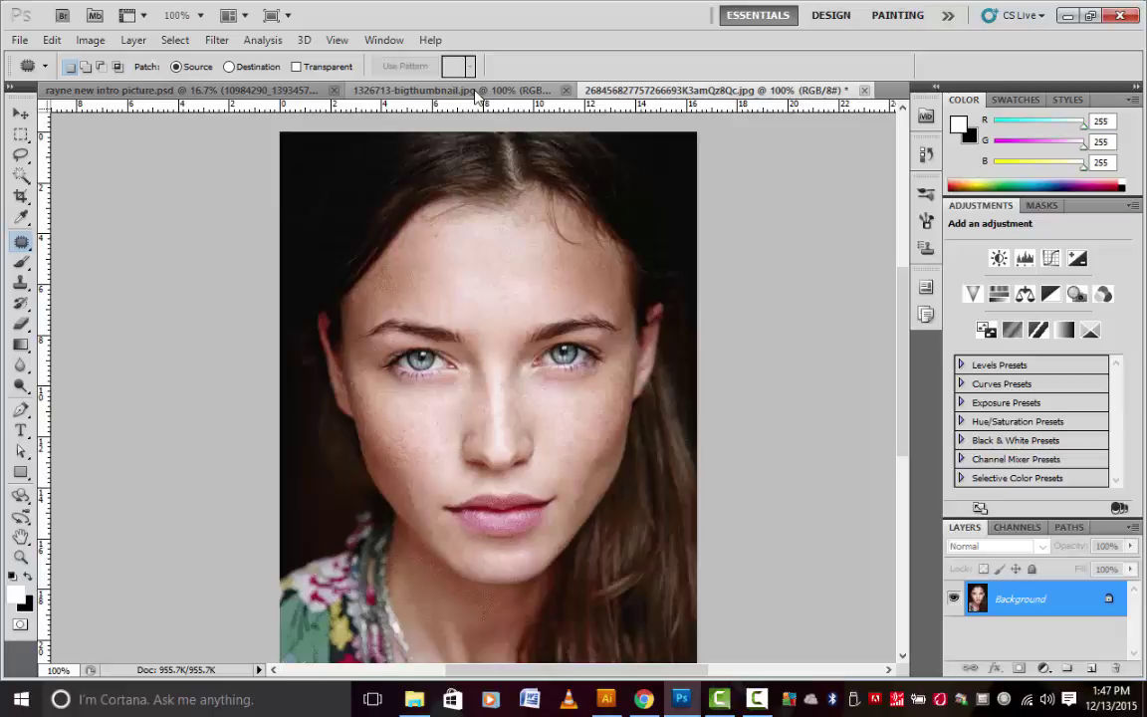
{"action": "left_click", "coordinate": [21, 242]}
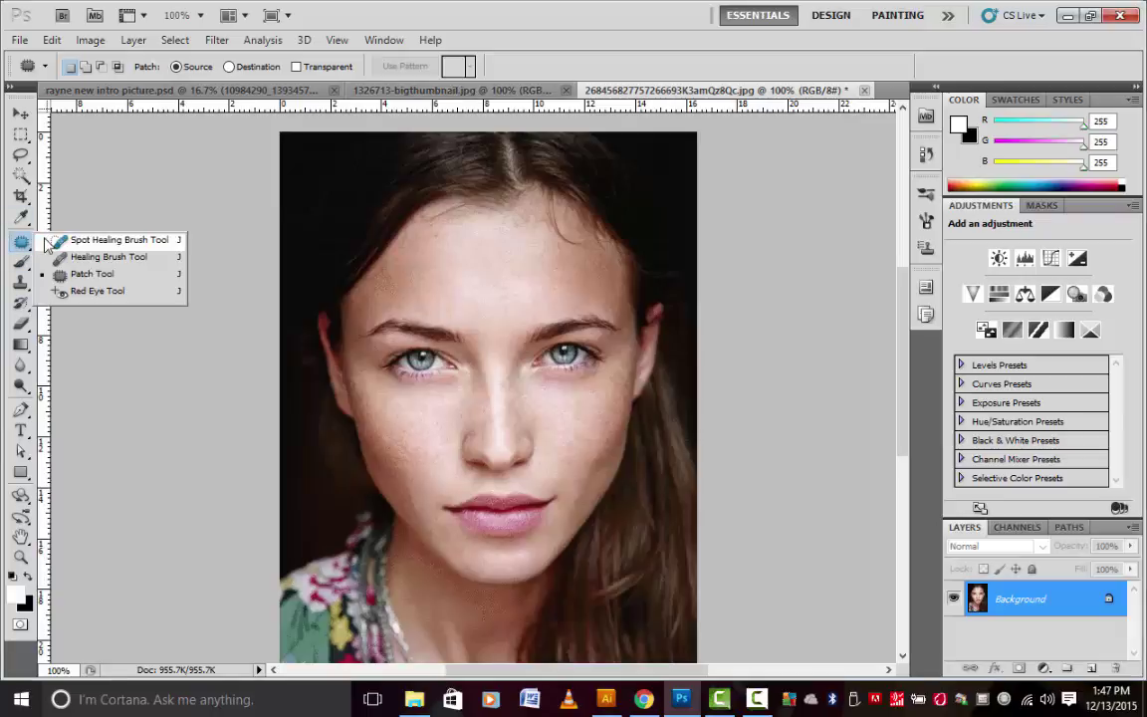
{"action": "left_click", "coordinate": [24, 239]}
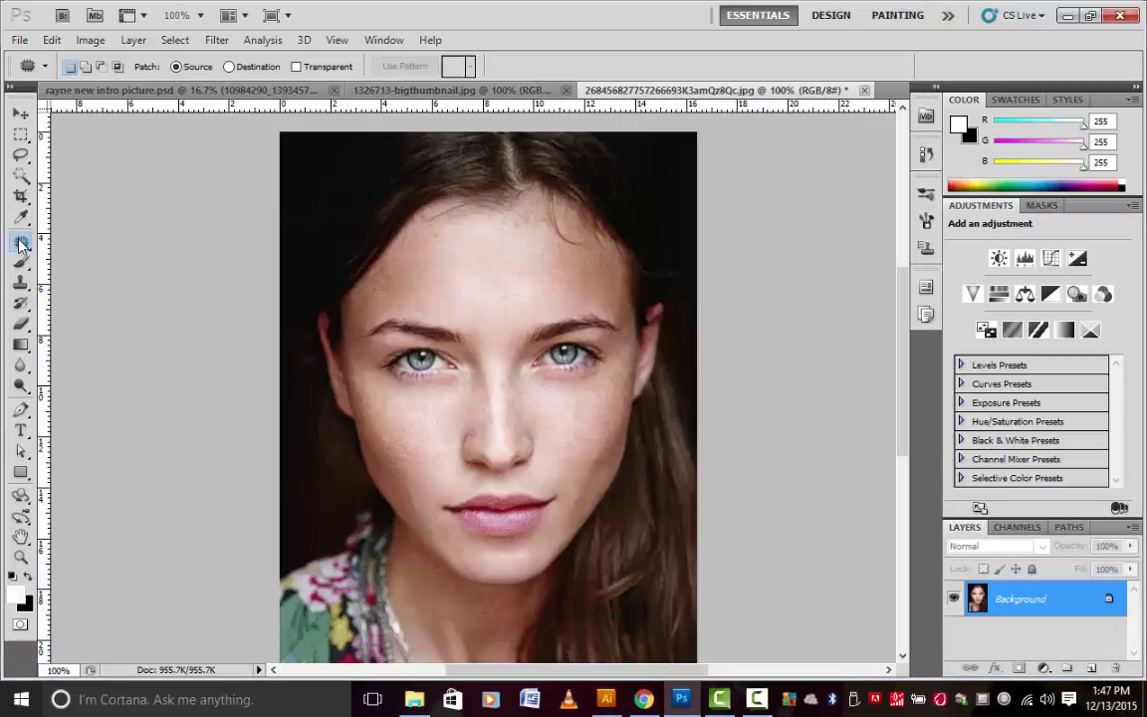